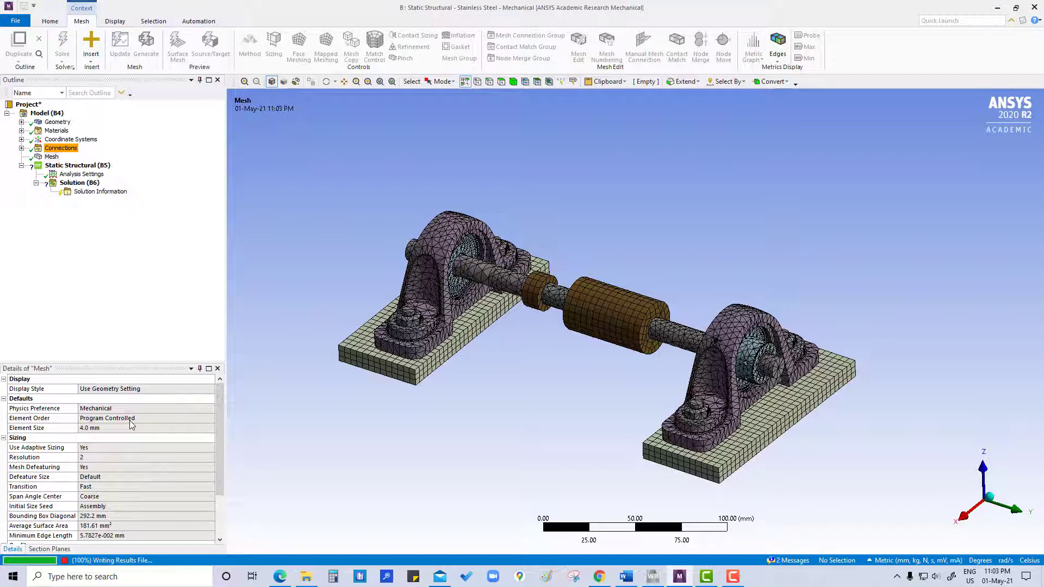
- Set the global mesh element size to 5 mm and update the mesh
scroll(38, 519, down, 2)
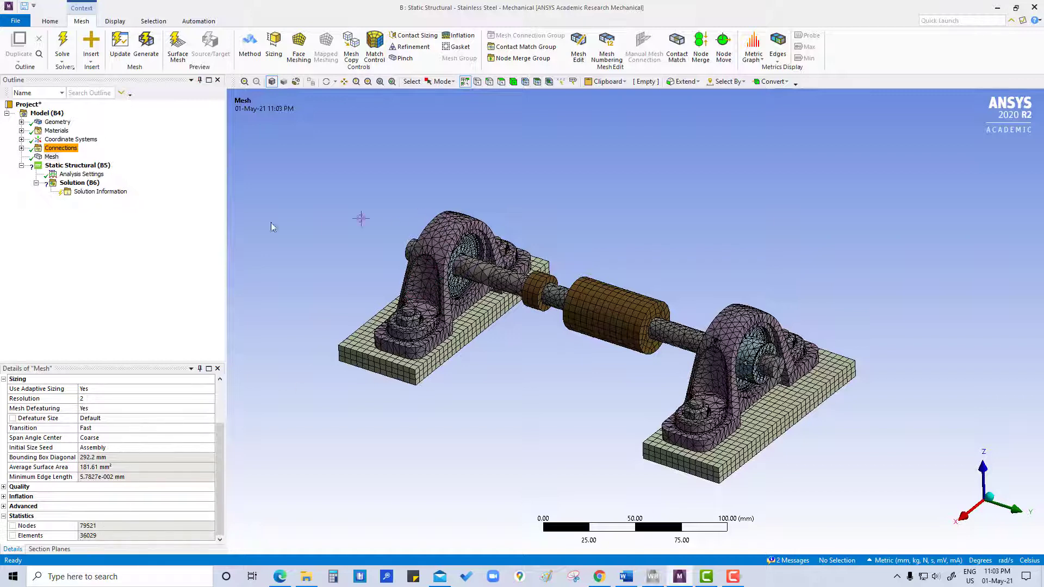
click(52, 157)
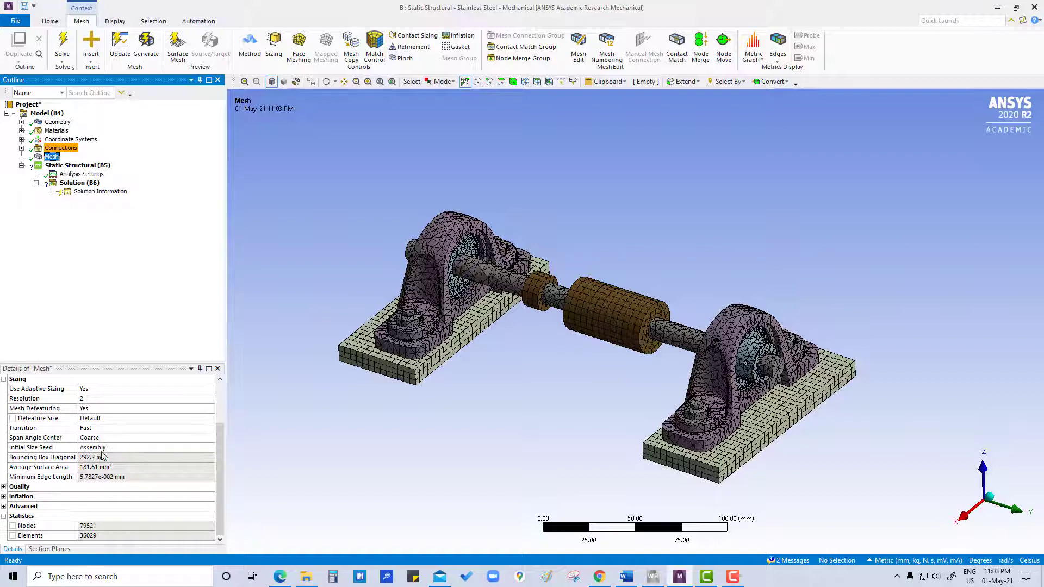
scroll(97, 460, up, 2)
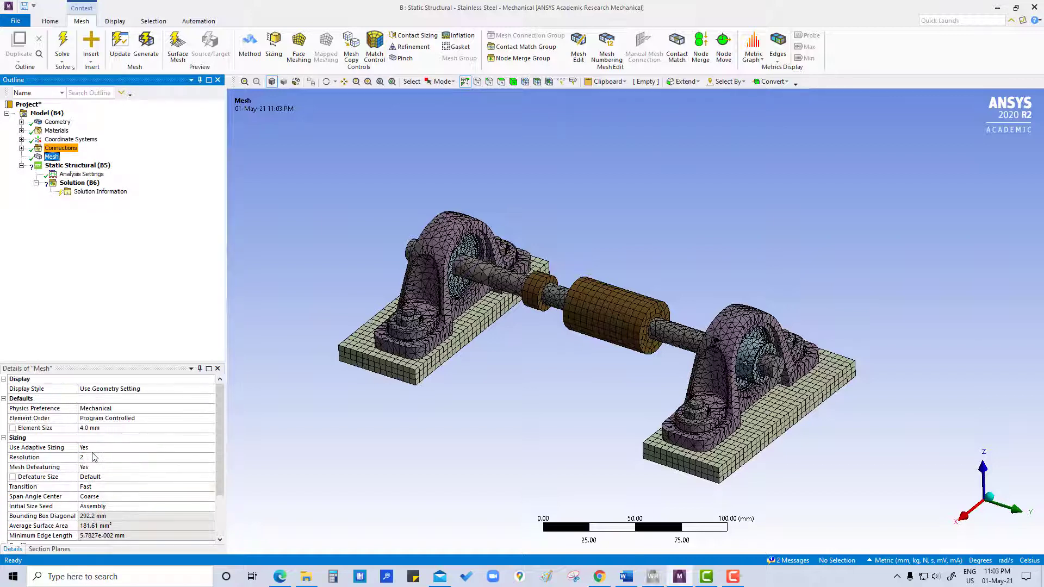
click(96, 427)
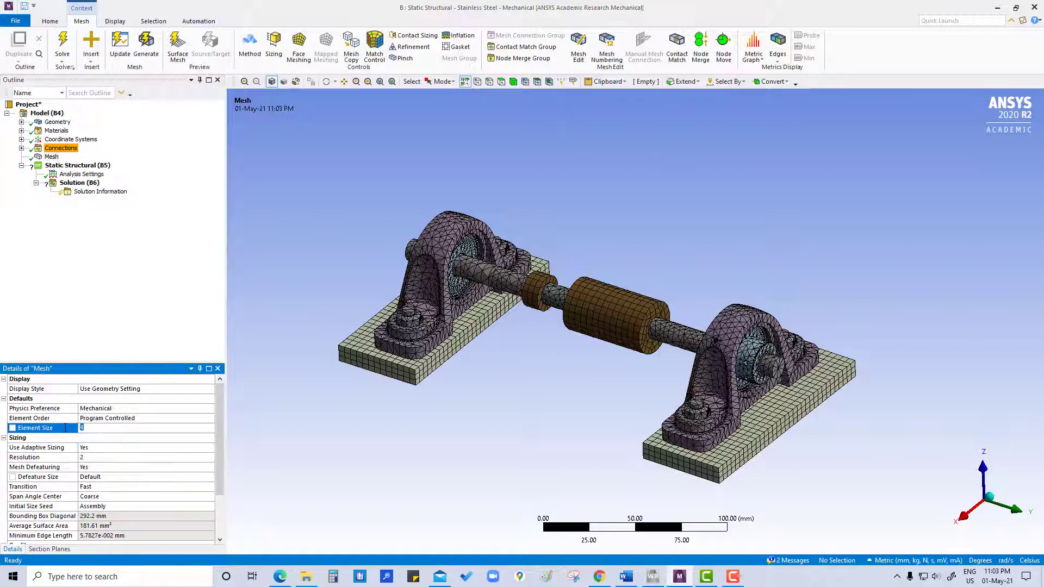
key(Return)
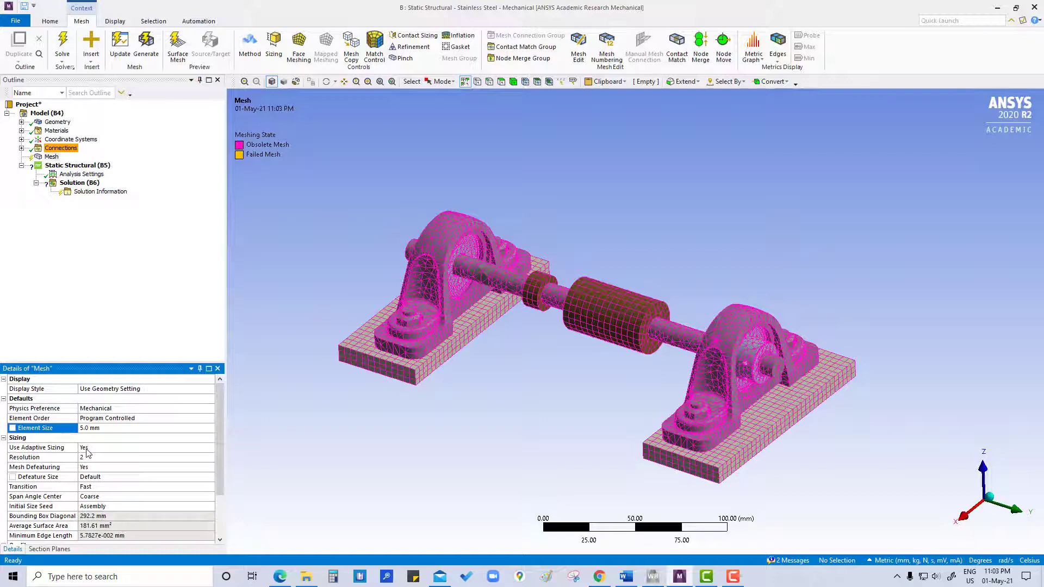
right_click(49, 158)
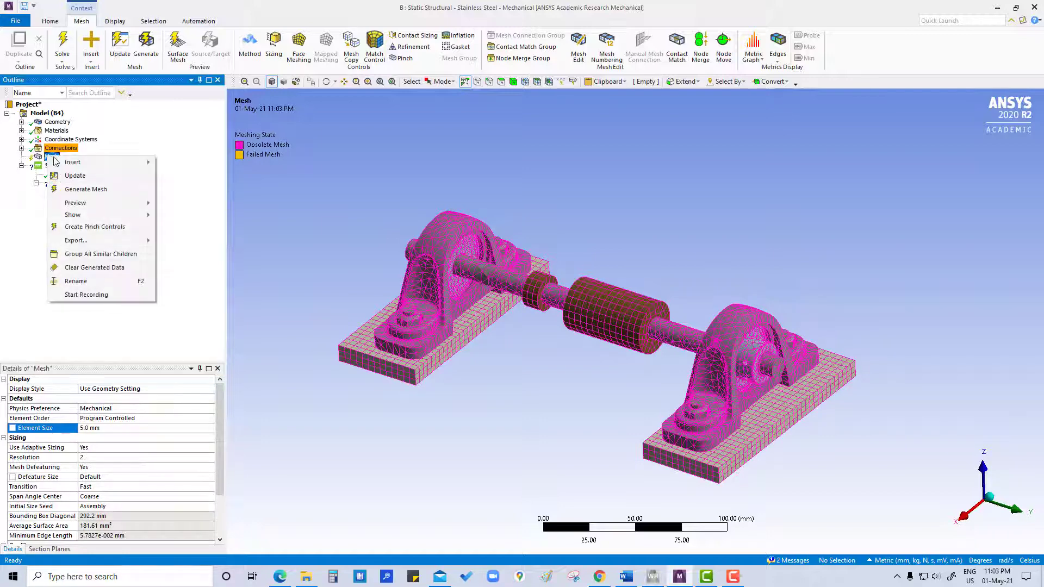
click(76, 178)
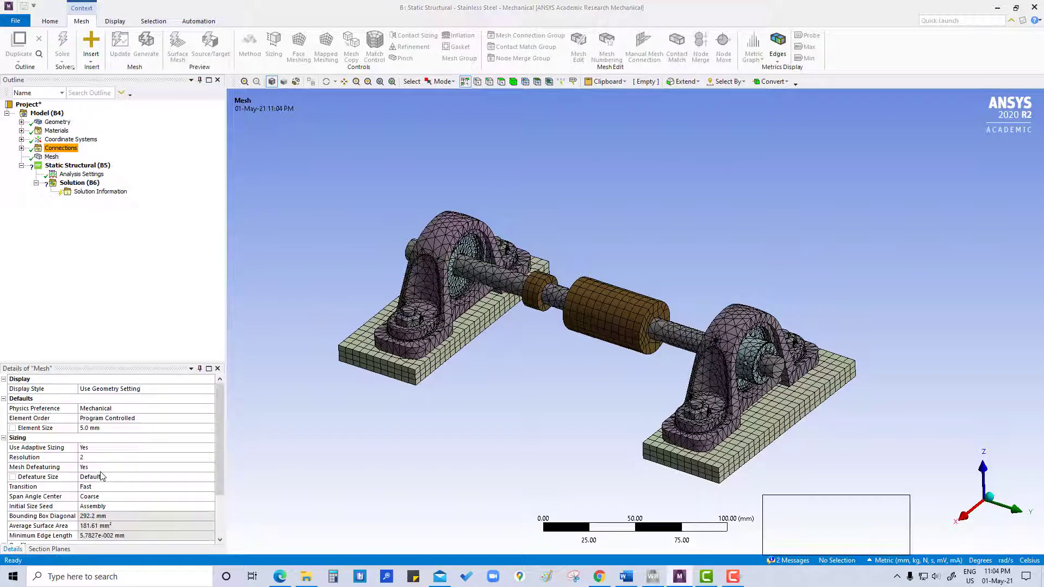
- Turn off adaptive sizing for the mesh, update it, and inspect the elements on the shaft, pulleys and bearing housing
click(97, 448)
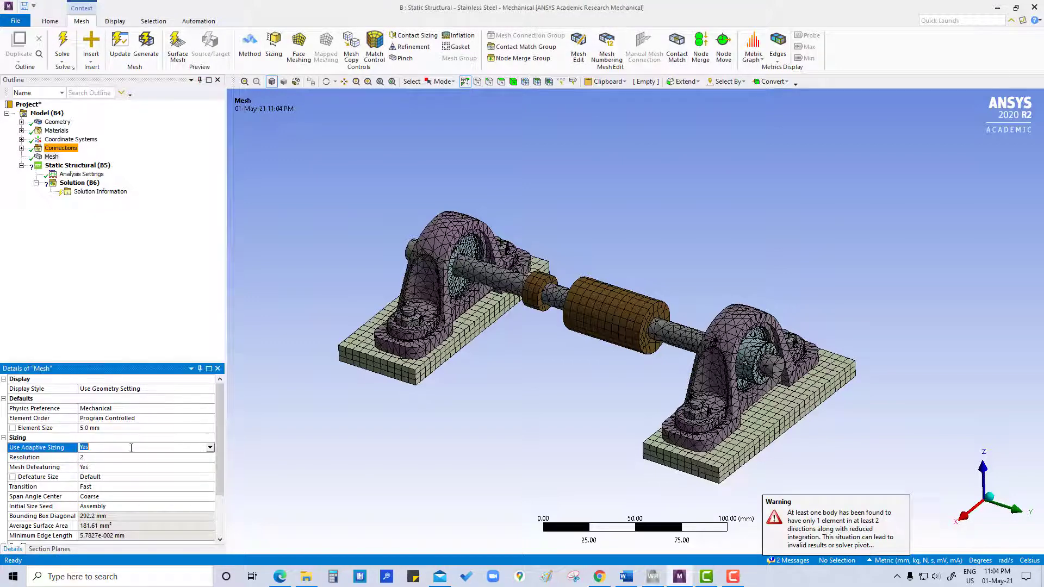
click(211, 447)
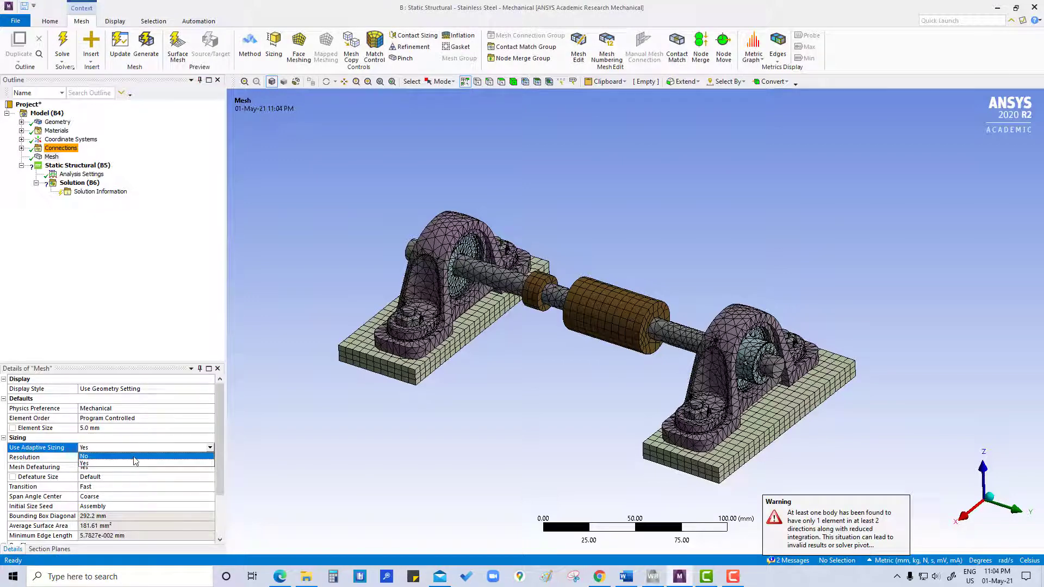
click(135, 459)
scroll(721, 365, up, 5)
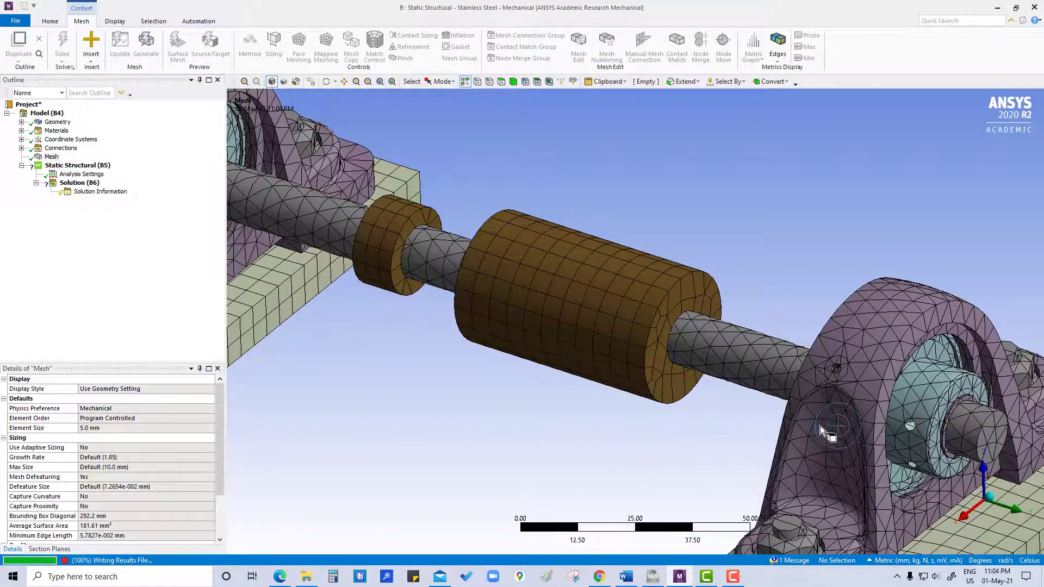
ctrl+middle_drag(829, 442, 747, 389)
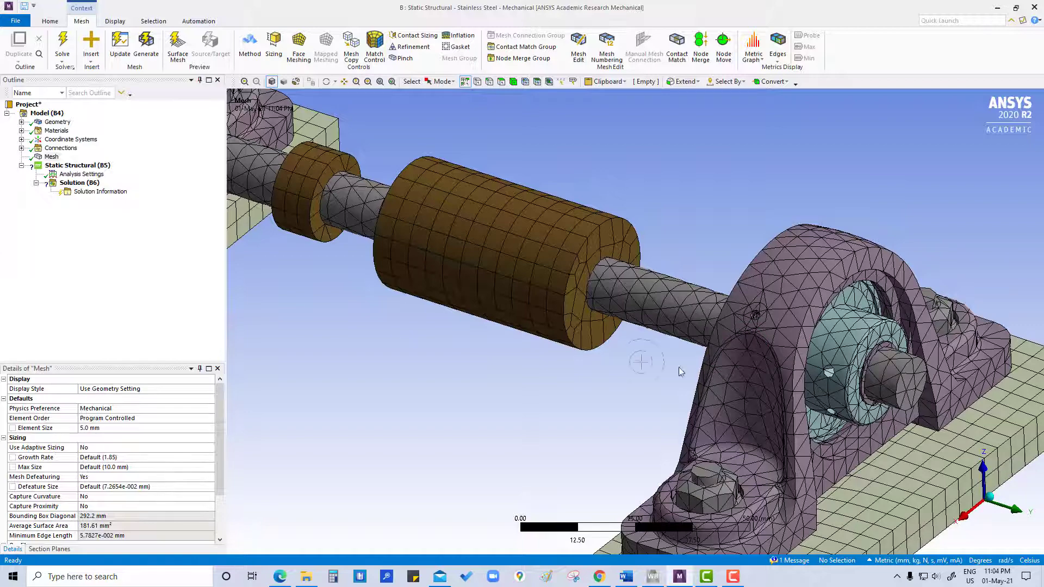
scroll(728, 438, down, 2)
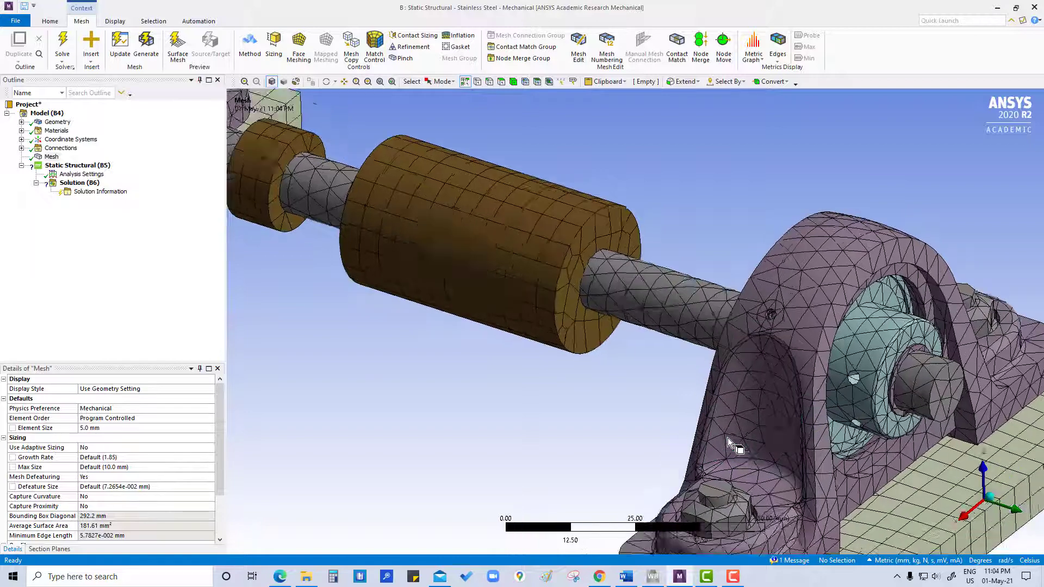
scroll(726, 380, down, 4)
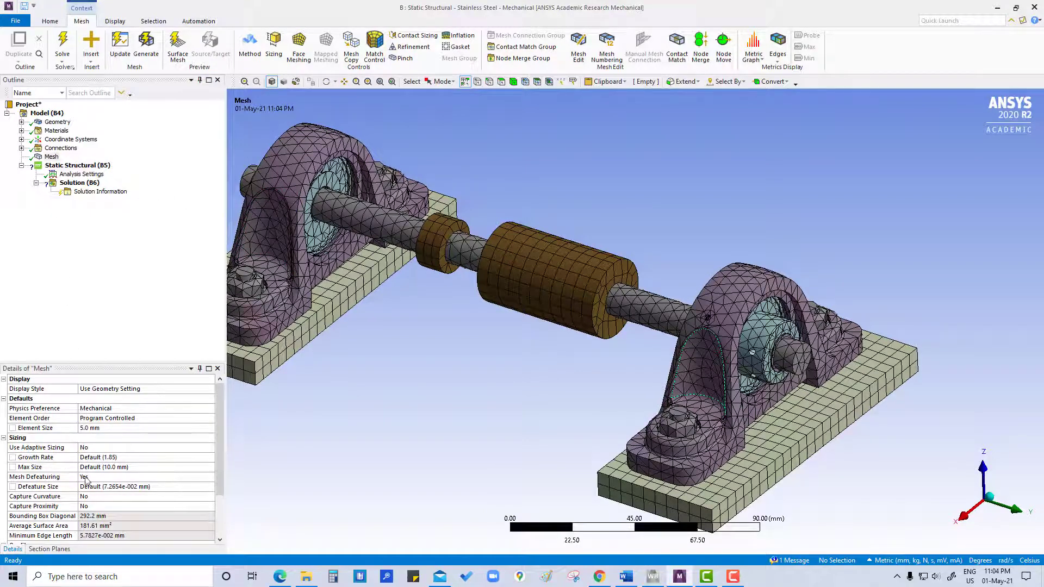
- Turn adaptive sizing back on, update the mesh, and inspect the elements on the whole assembly
click(114, 448)
click(209, 448)
click(180, 463)
right_click(52, 157)
click(83, 176)
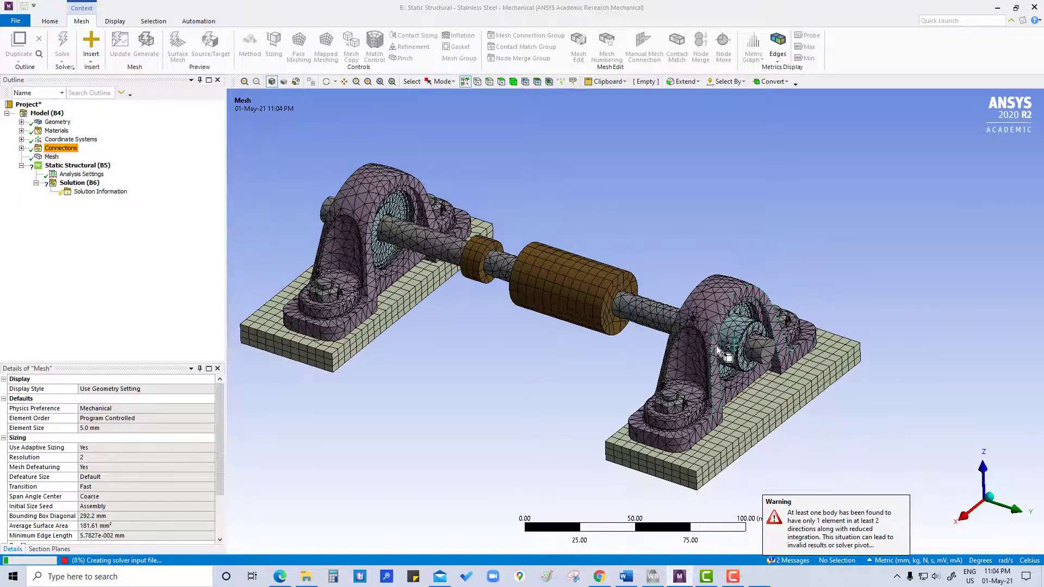
scroll(718, 349, up, 1)
scroll(675, 380, up, 3)
scroll(643, 405, down, 3)
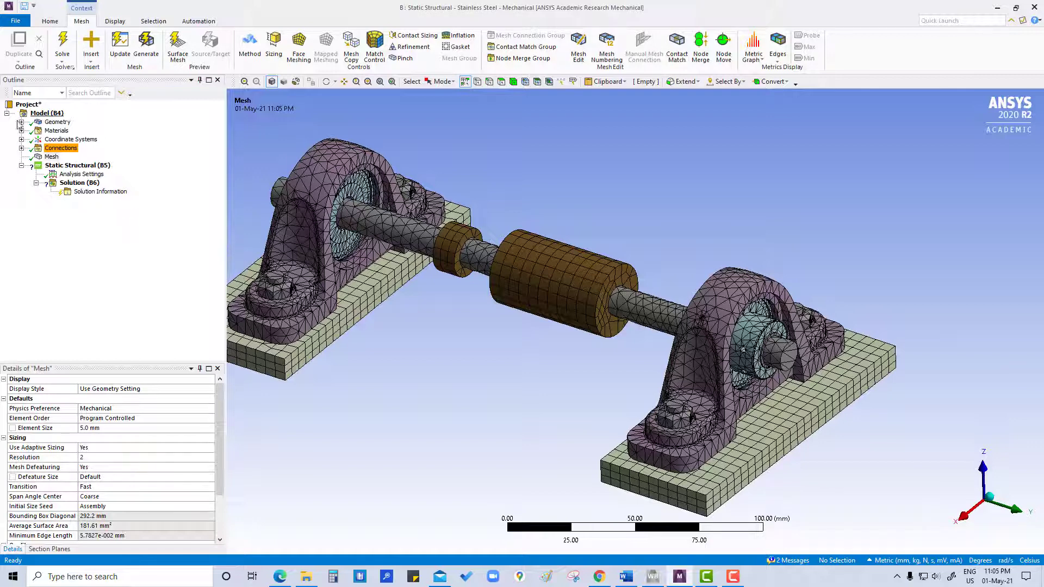
- Insert a mesh sizing control and scope it to the two bearing housing bodies
click(52, 158)
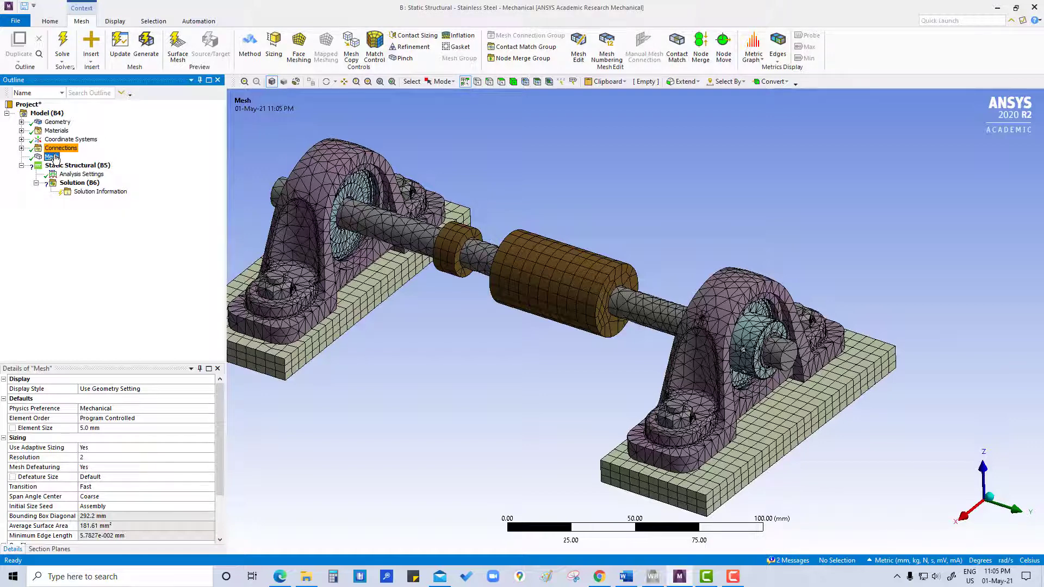
right_click(49, 158)
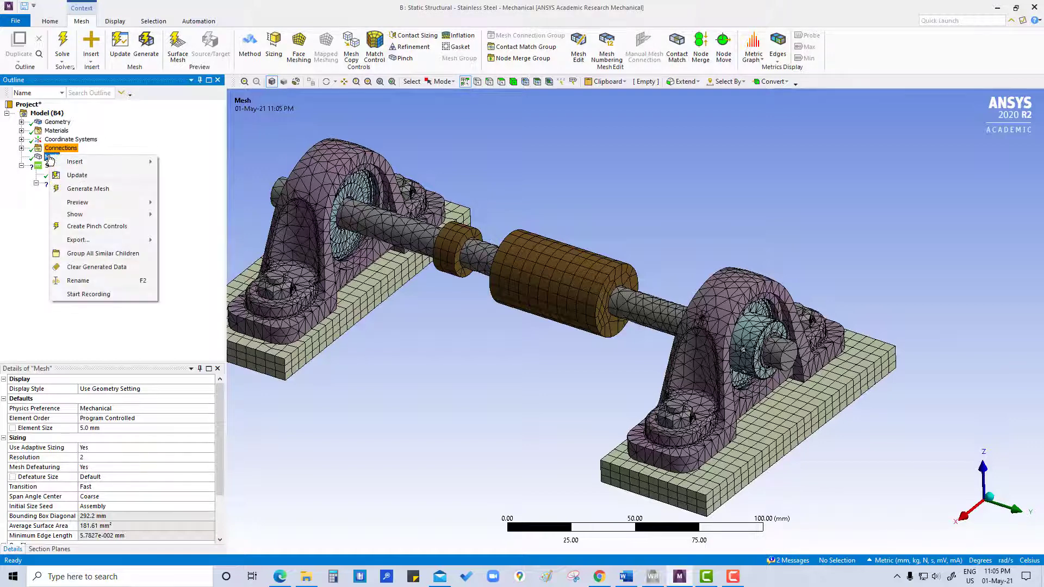
mouse_move(65, 163)
click(183, 182)
click(66, 165)
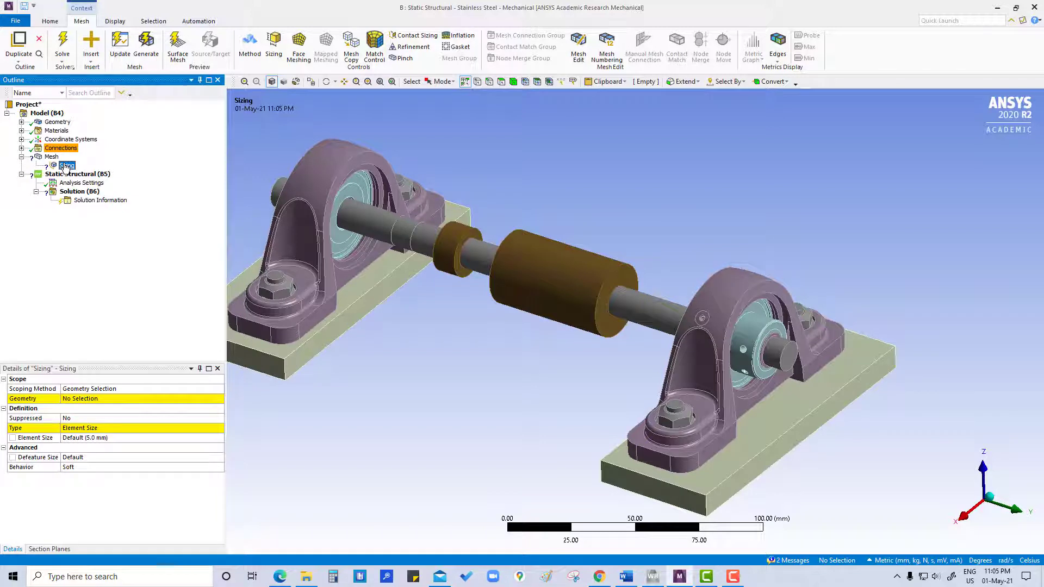
click(321, 186)
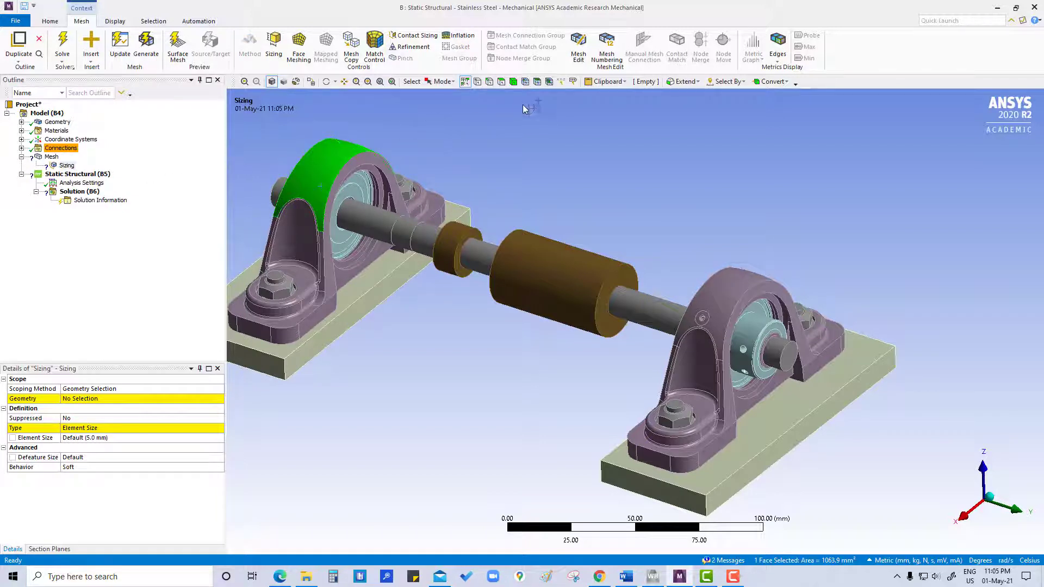
click(513, 82)
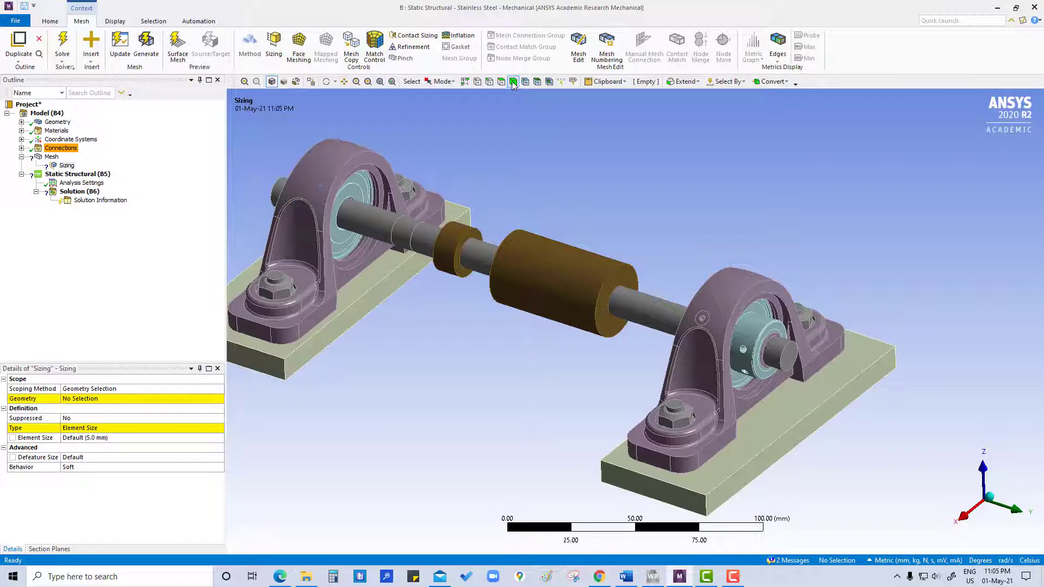
click(340, 182)
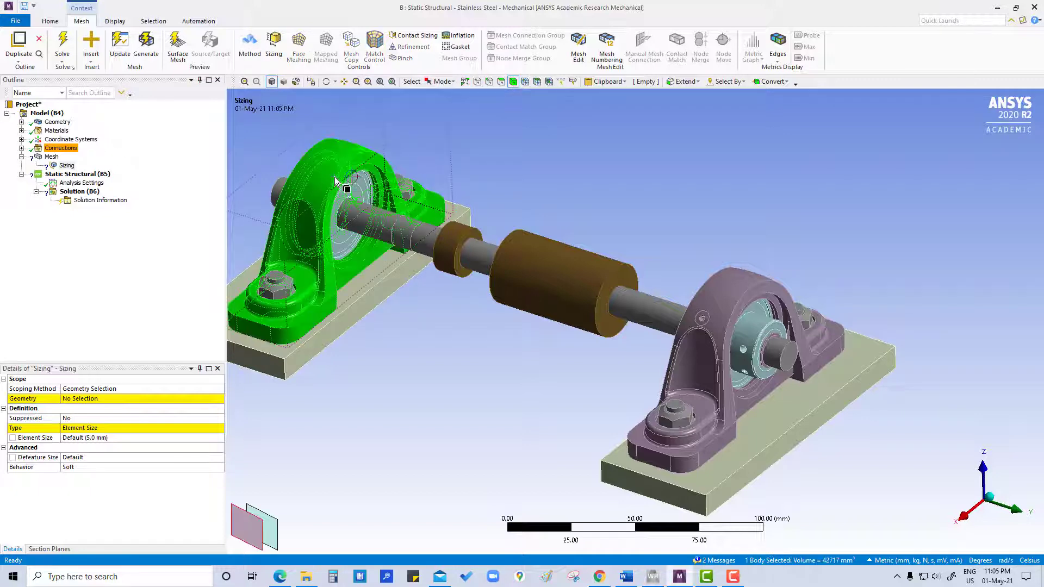
ctrl+click(722, 296)
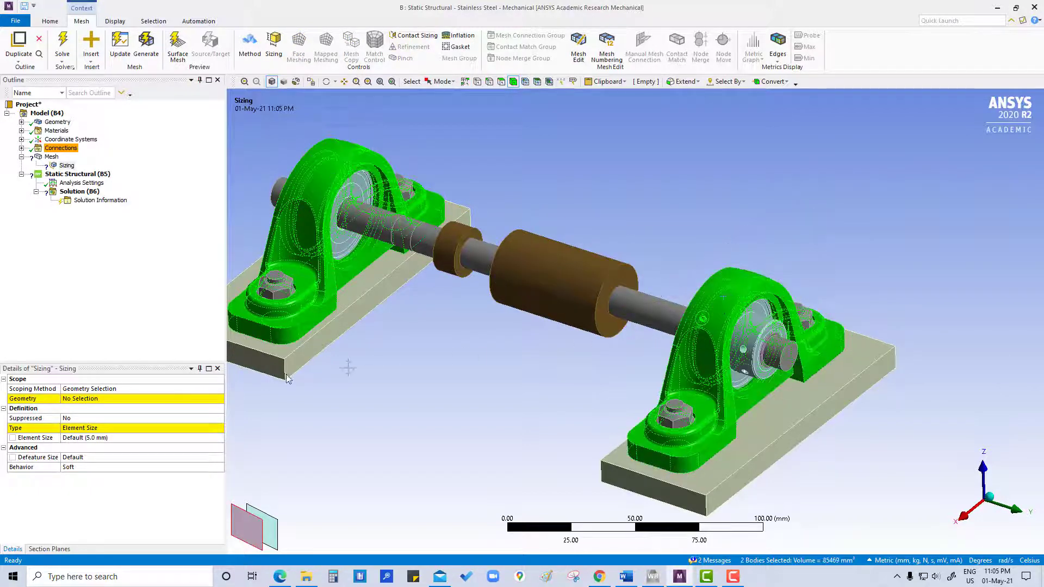
click(92, 398)
click(97, 399)
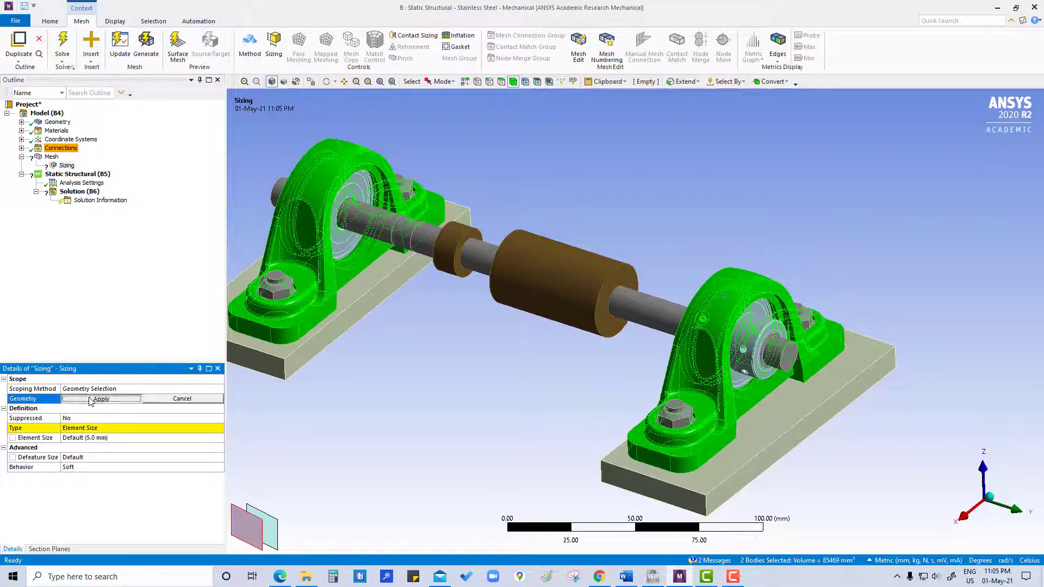
- Set the element size of the housings' sizing control to 3 mm and update the mesh
click(91, 440)
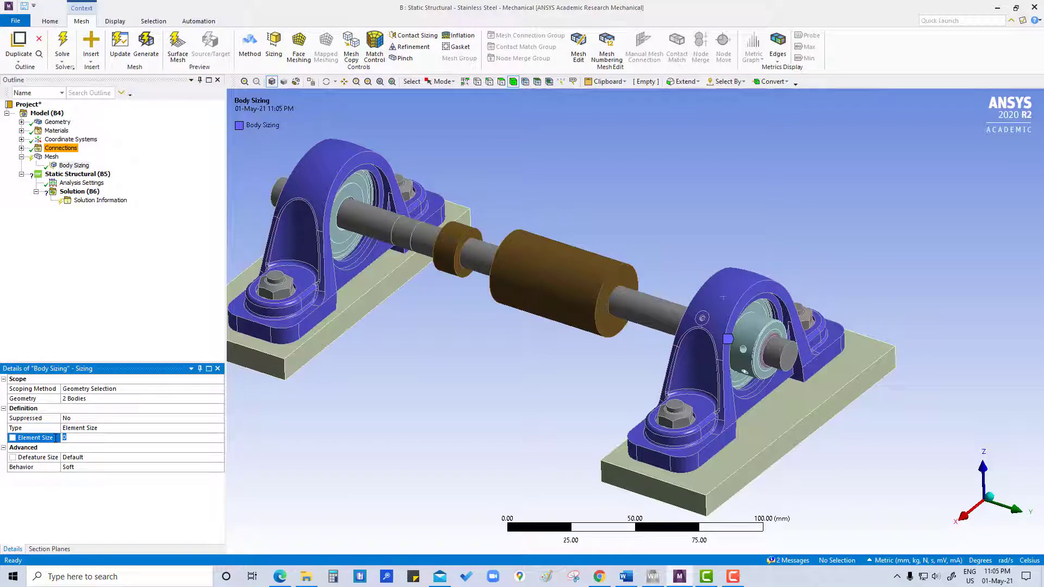
text(3)
key(Return)
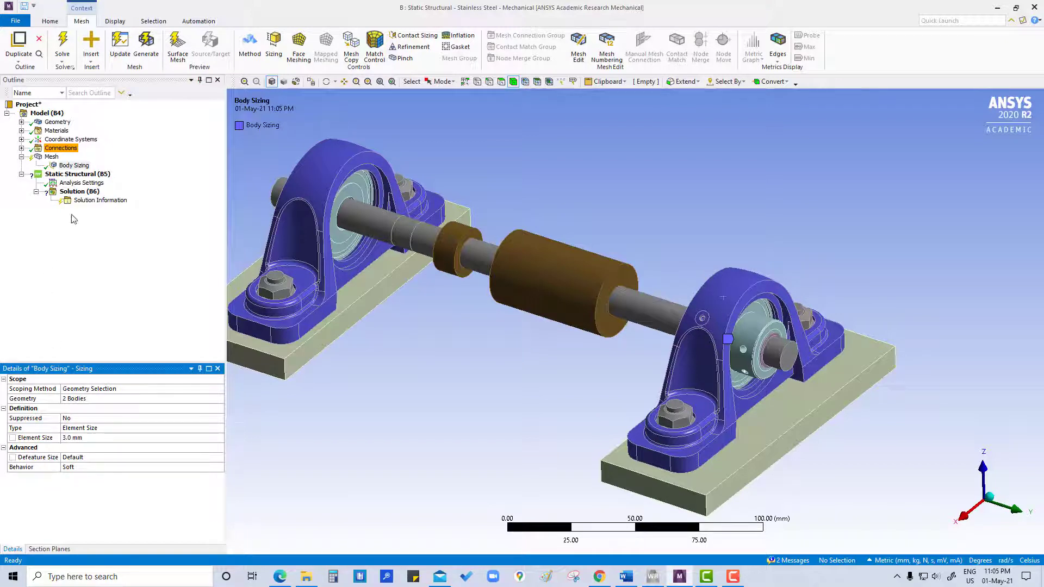
click(154, 174)
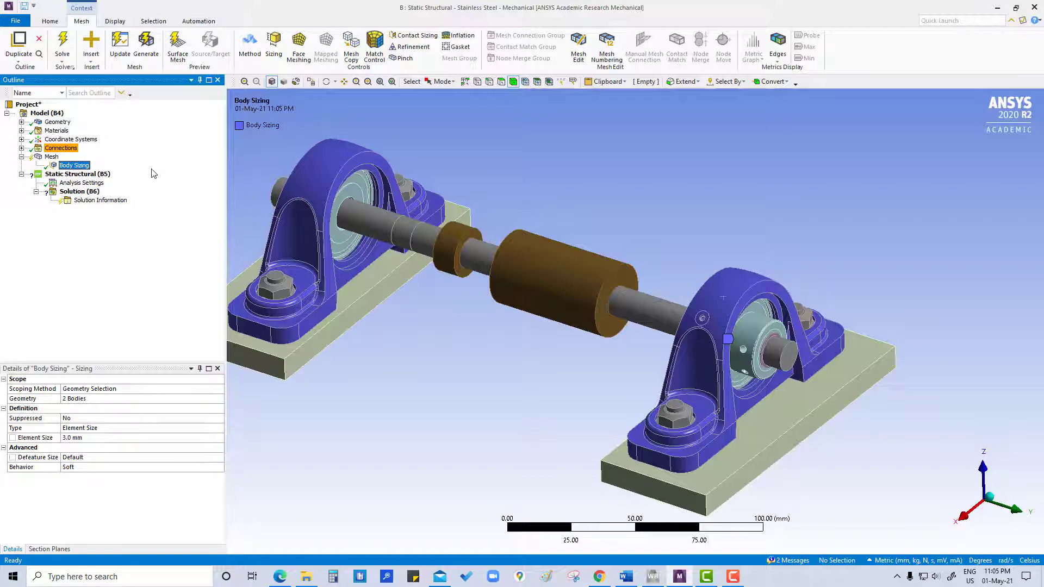
right_click(52, 156)
click(91, 180)
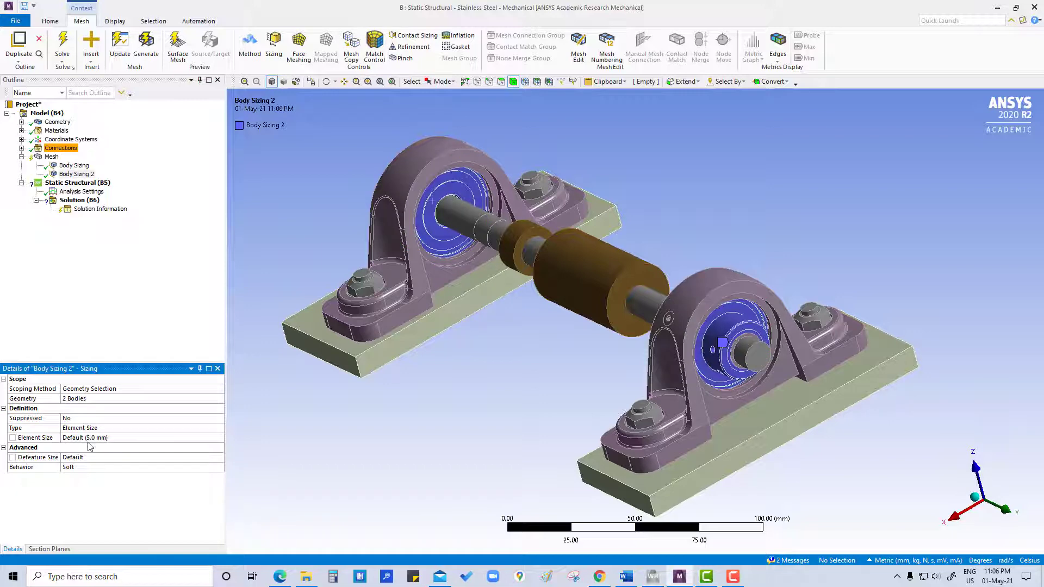
- Set a custom element size for the sizing control on the two bearings inside the housings
click(97, 439)
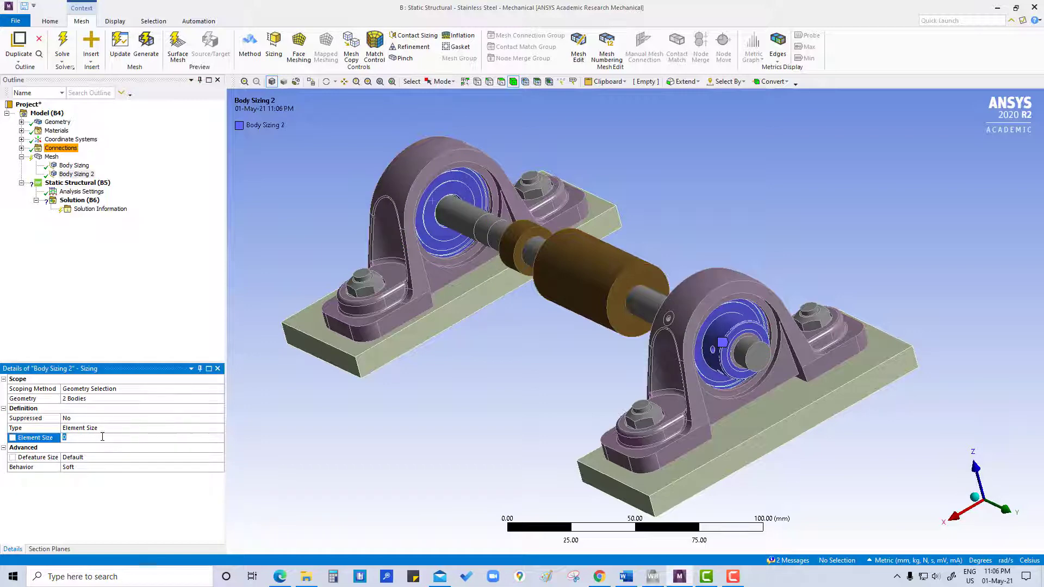
drag(109, 437, 76, 435)
key(Return)
click(76, 174)
- Add a mesh sizing control for the two base plates with an element size of 6 mm
right_click(53, 157)
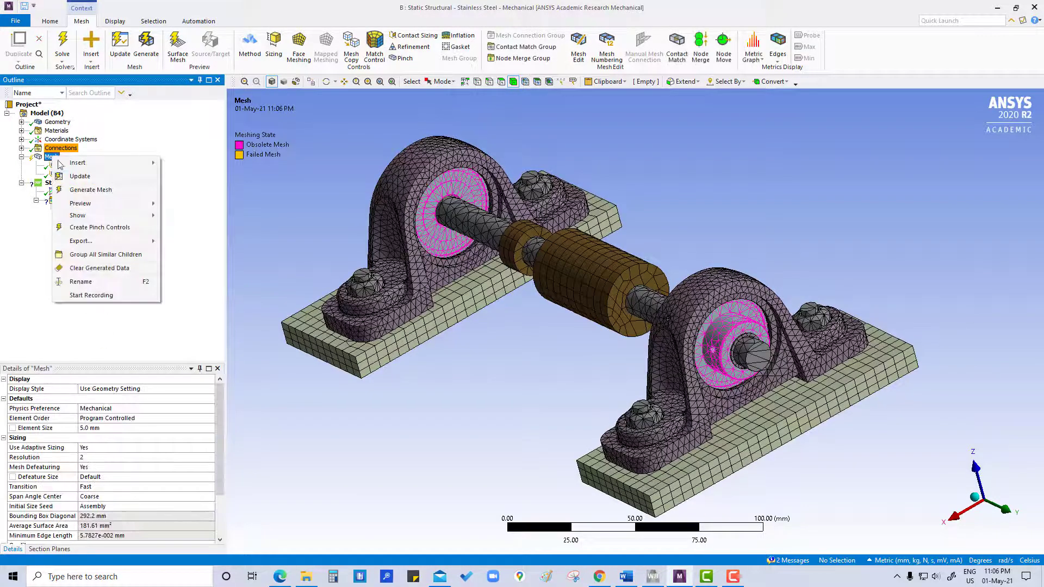
mouse_move(125, 162)
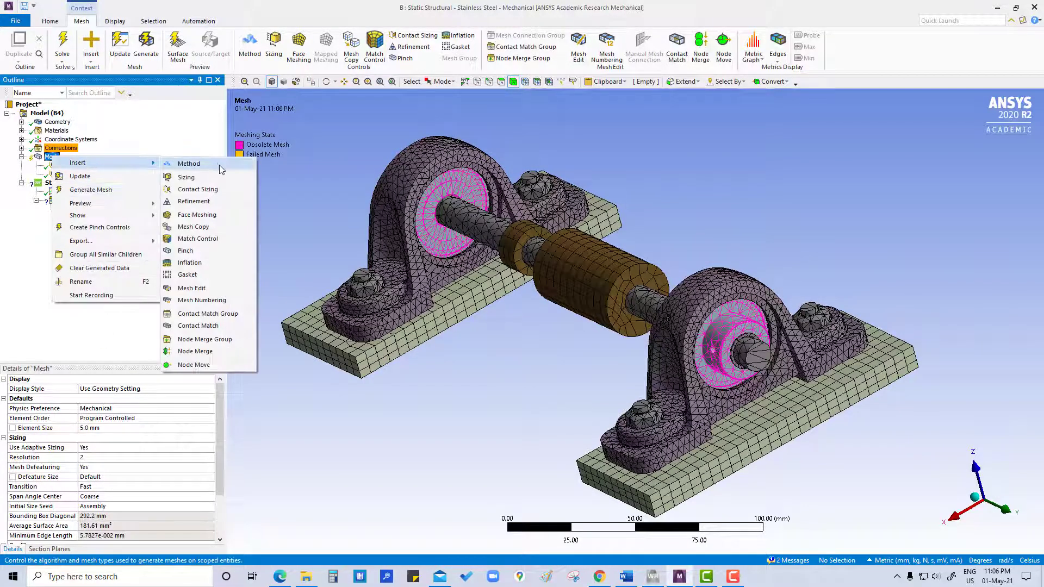
click(209, 177)
click(761, 424)
ctrl+click(411, 338)
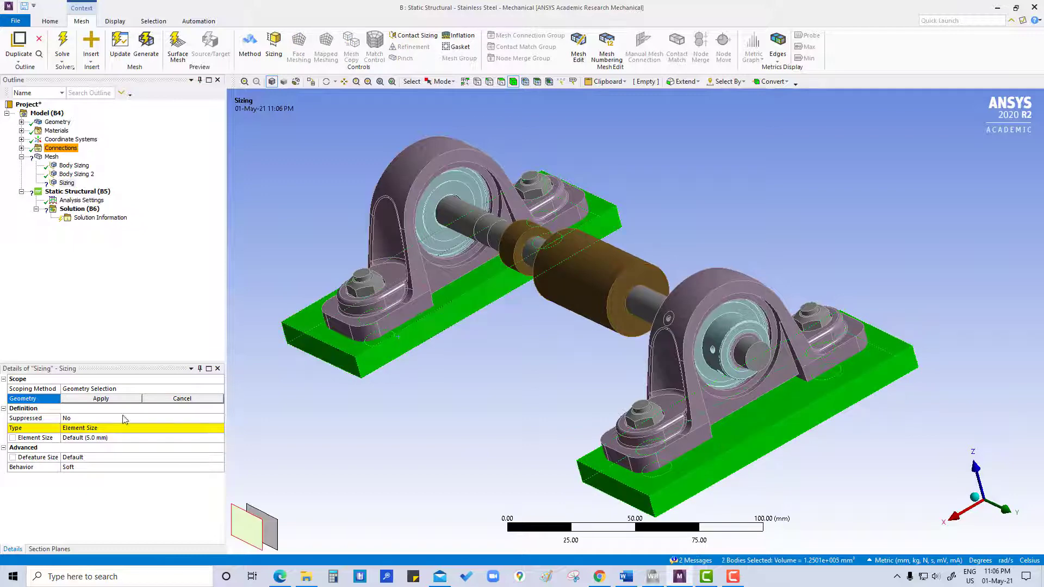
click(88, 400)
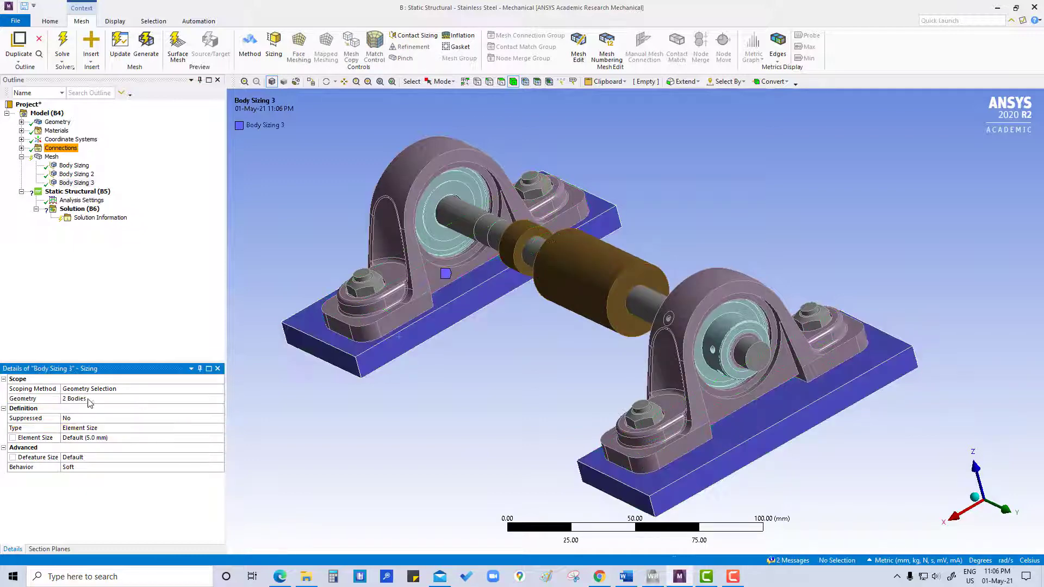
click(100, 438)
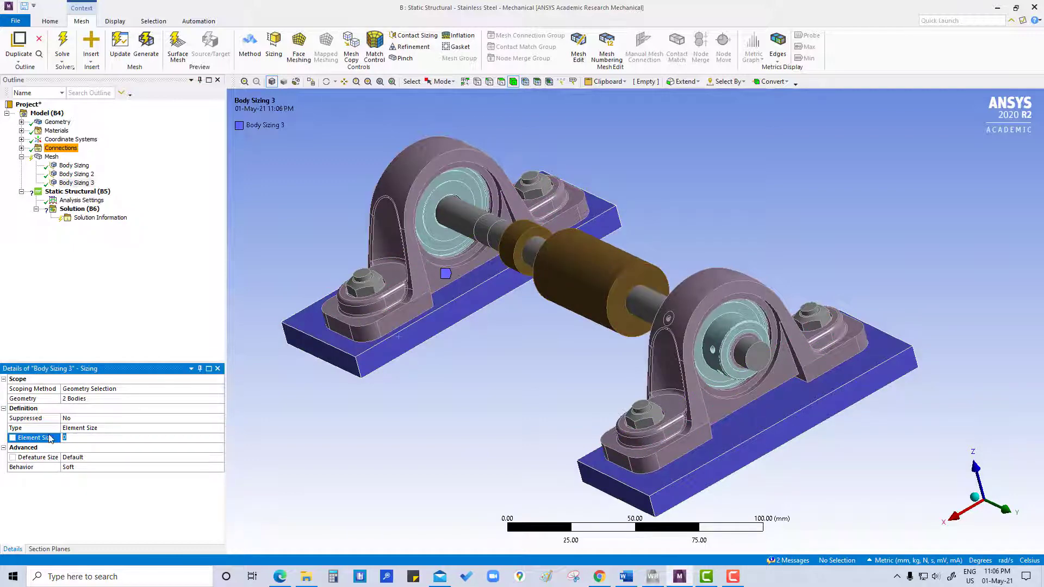
text(6)
click(134, 304)
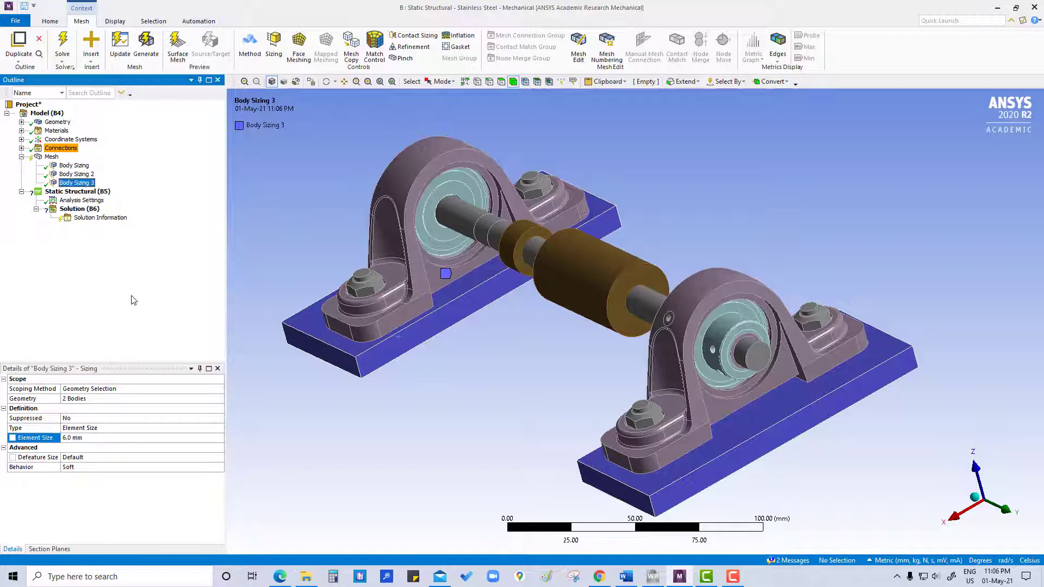
- Insert a mesh sizing control and select the thin ring between the shaft and the bearing at the first pillow block
right_click(50, 157)
mouse_move(74, 161)
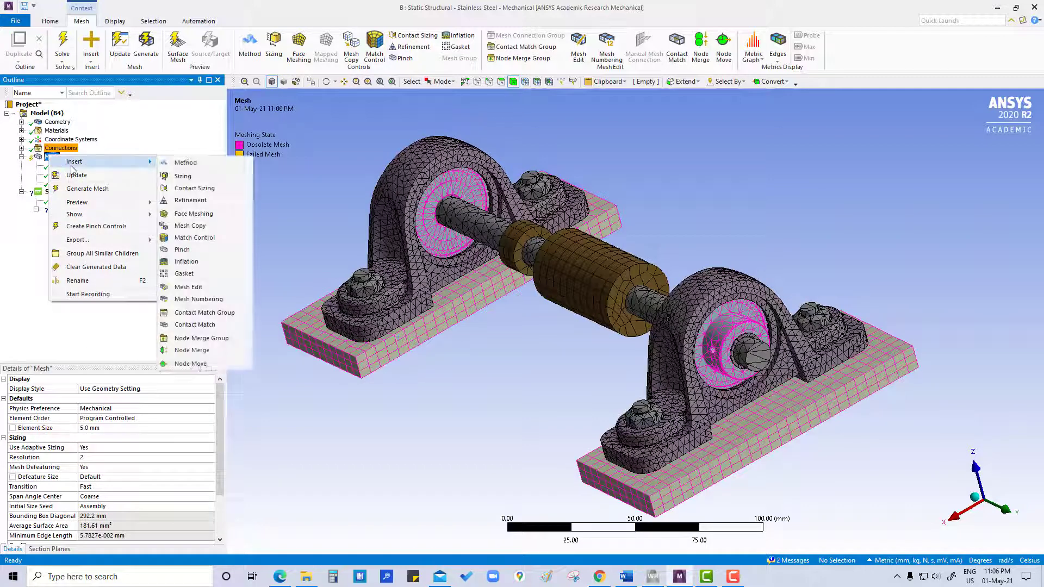
click(185, 177)
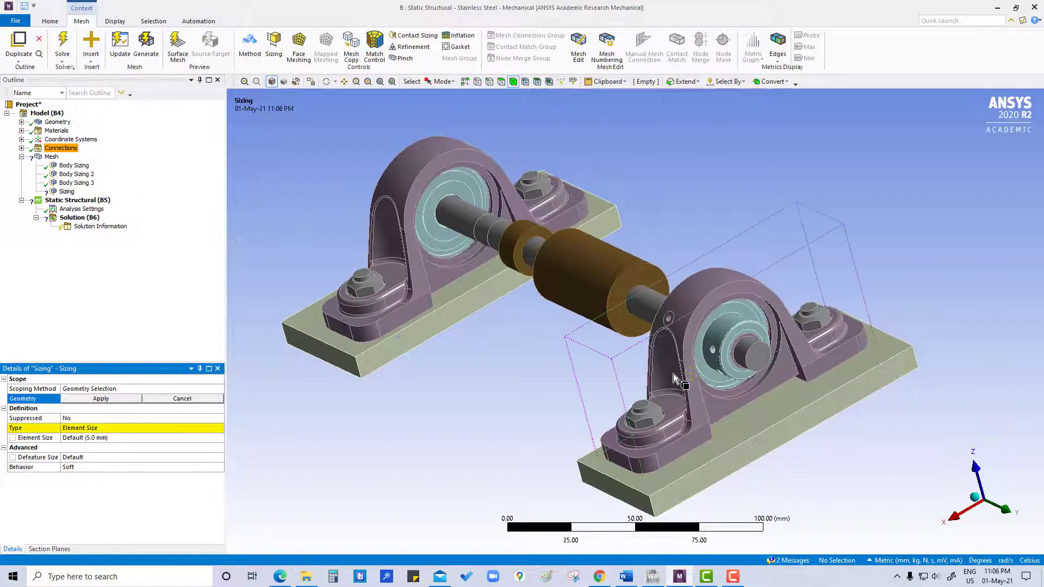
middle_drag(654, 397, 694, 394)
scroll(785, 354, down, 2)
scroll(785, 354, up, 5)
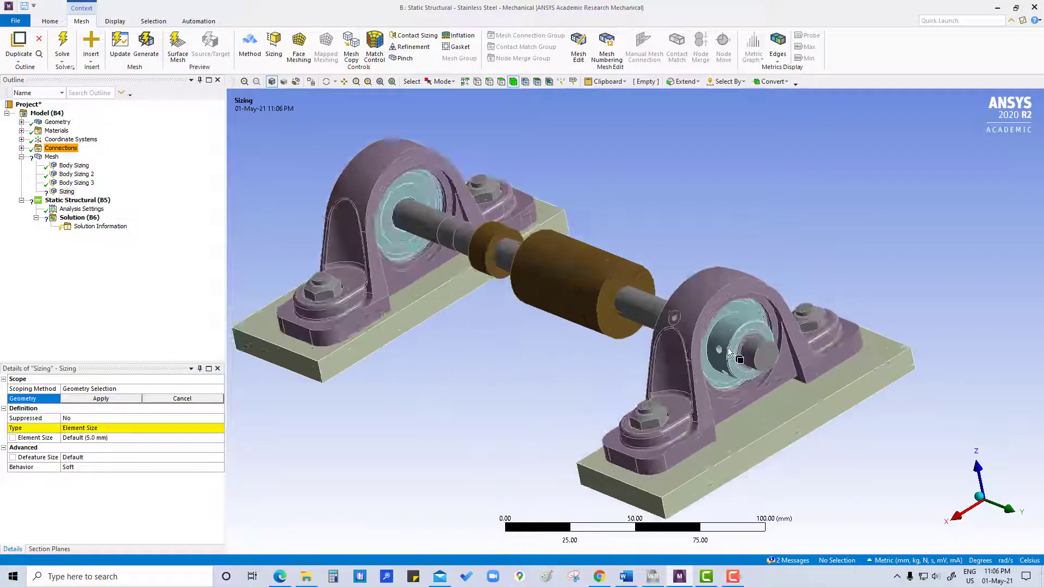
scroll(842, 387, up, 2)
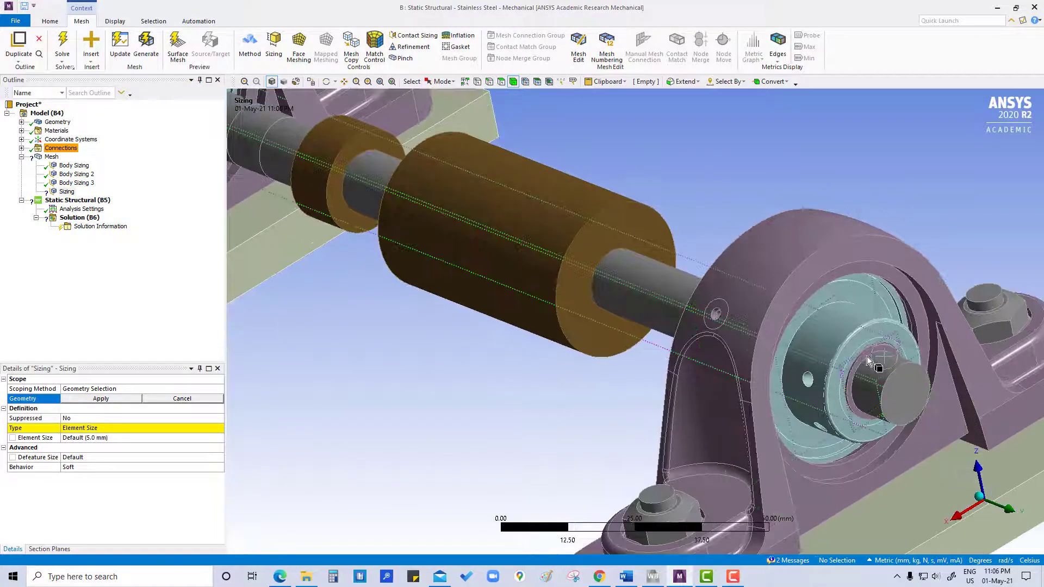
click(843, 383)
scroll(550, 396, down, 5)
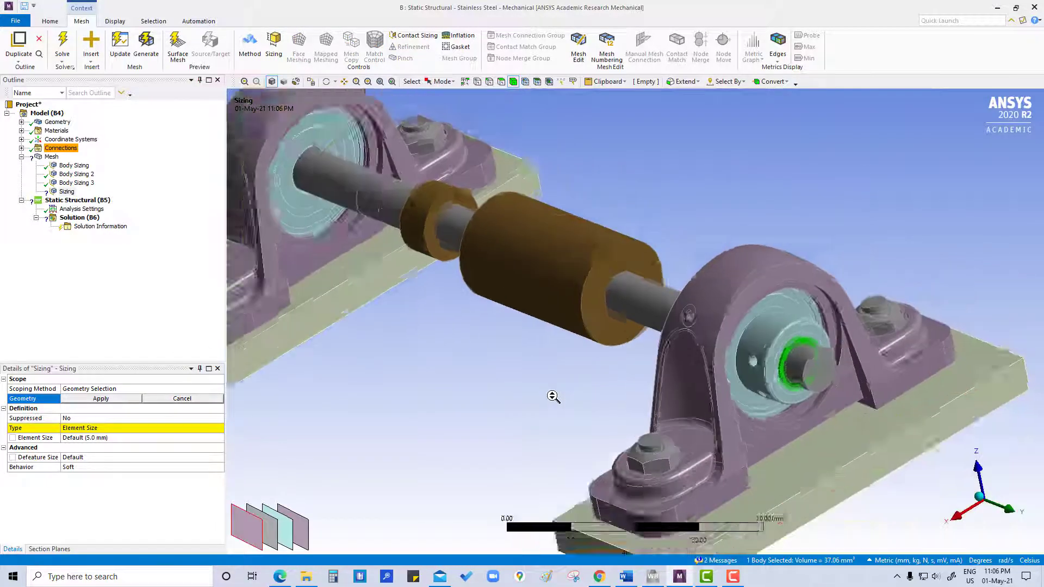
- Add the matching ring at the opposite pillow block, scope the sizing control to both rings, and open its element size for editing
middle_drag(450, 262, 609, 300)
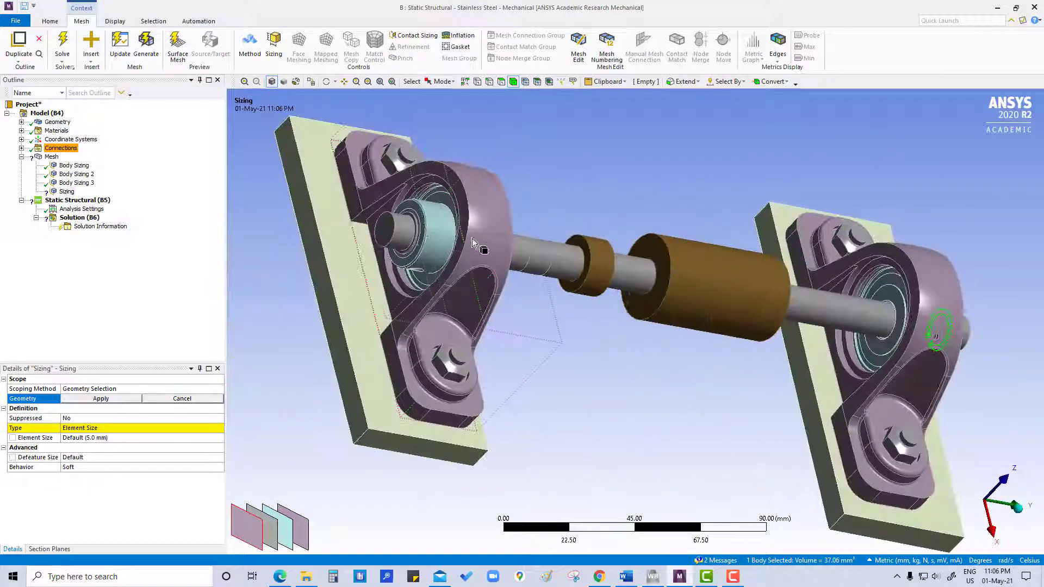
scroll(397, 231, up, 2)
scroll(397, 231, down, 2)
scroll(397, 231, up, 2)
ctrl+middle_drag(386, 223, 532, 328)
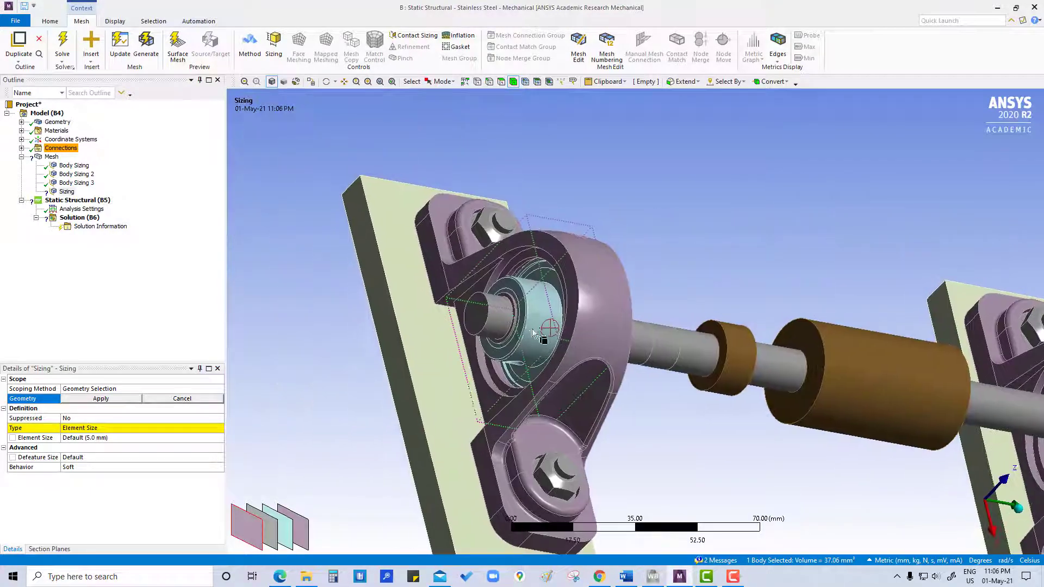
scroll(517, 330, up, 3)
scroll(516, 329, up, 1)
ctrl+click(405, 275)
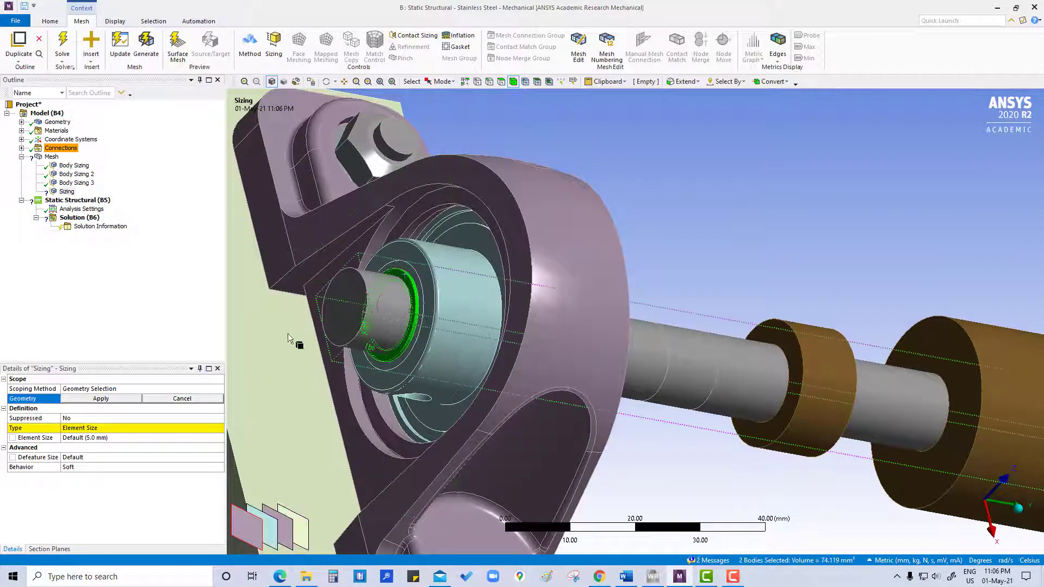
click(101, 399)
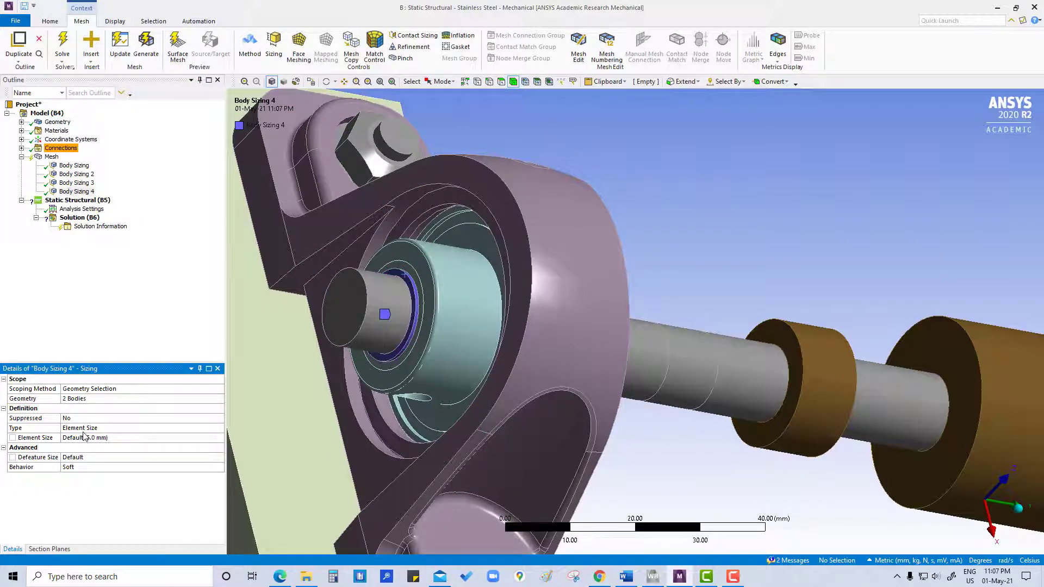
click(82, 437)
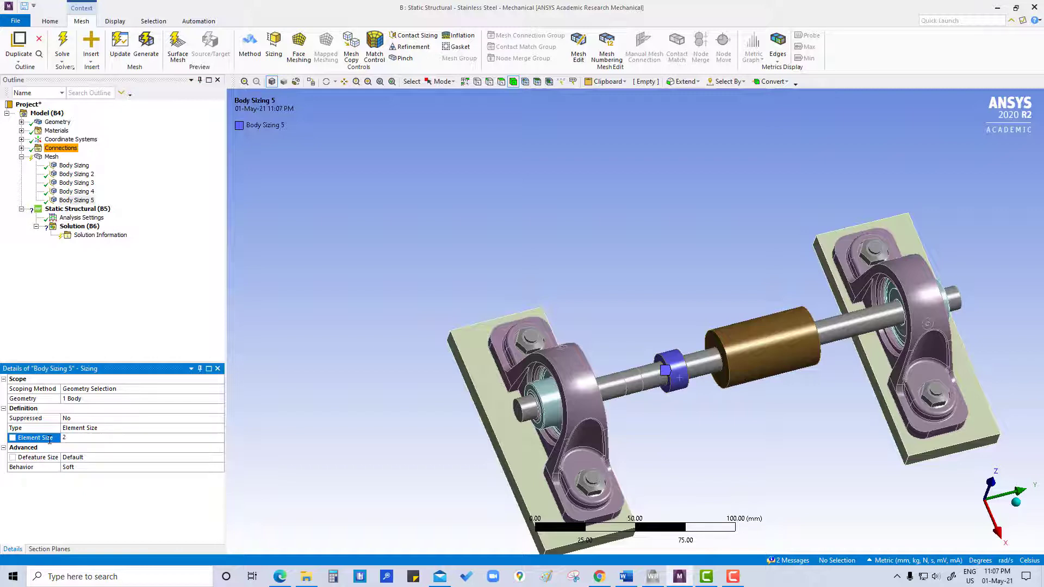
- Set the element size of the small shaft collar's sizing control to 2 mm and update the assembly mesh
key(Return)
right_click(53, 157)
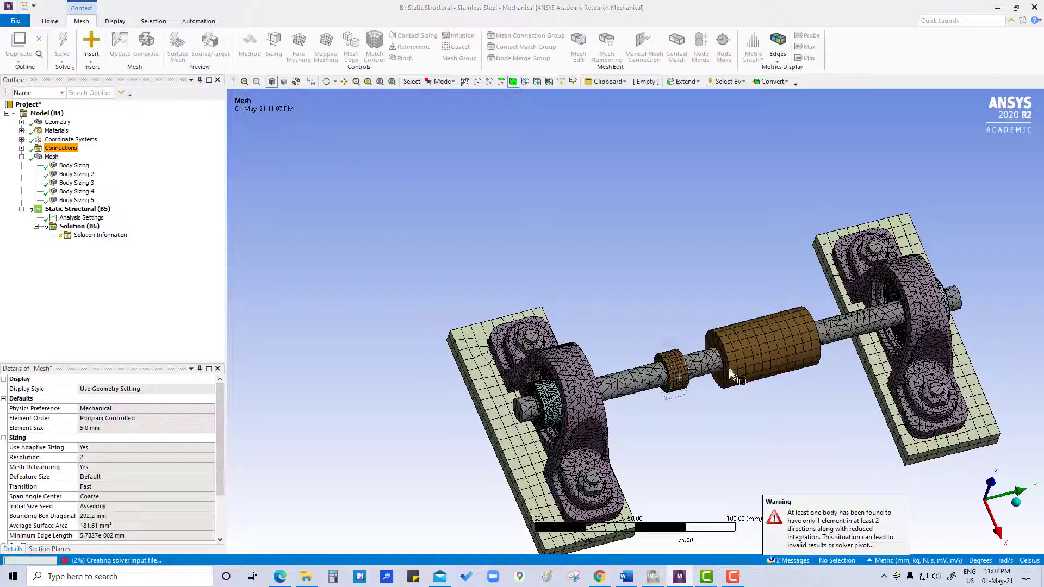
middle_drag(810, 441, 725, 389)
scroll(595, 377, up, 3)
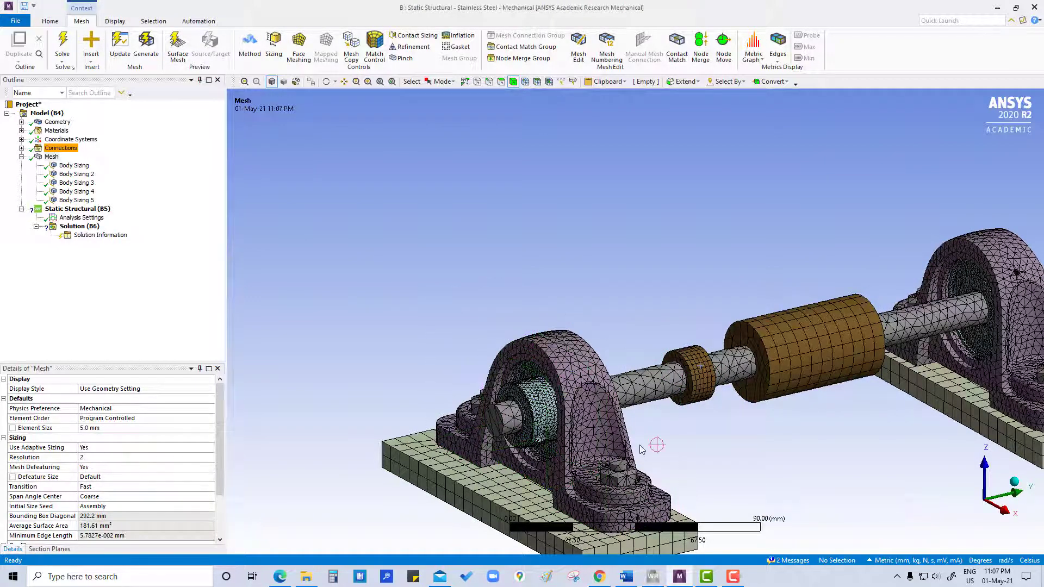
scroll(670, 393, down, 5)
middle_drag(861, 389, 918, 426)
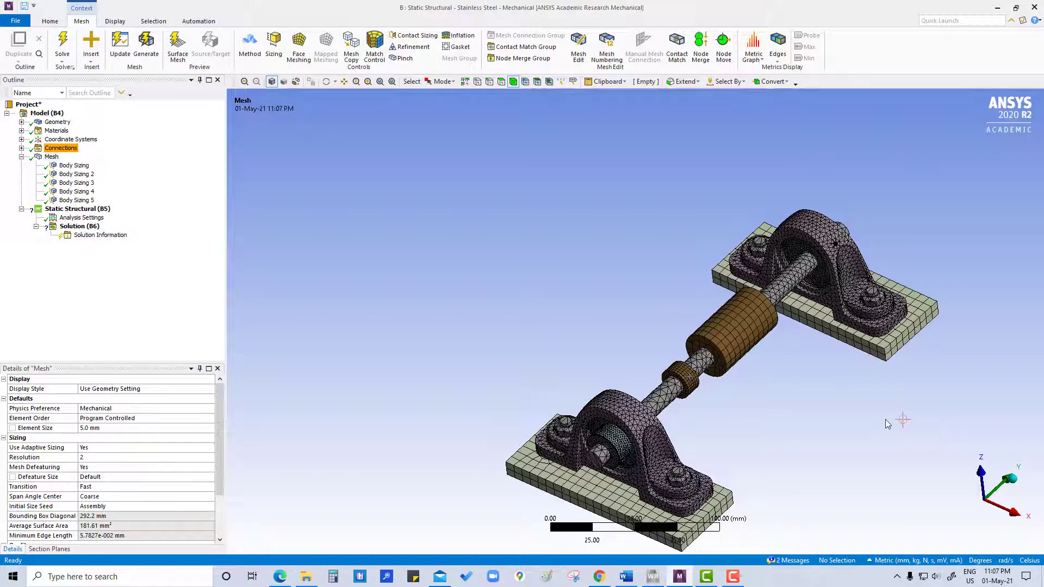